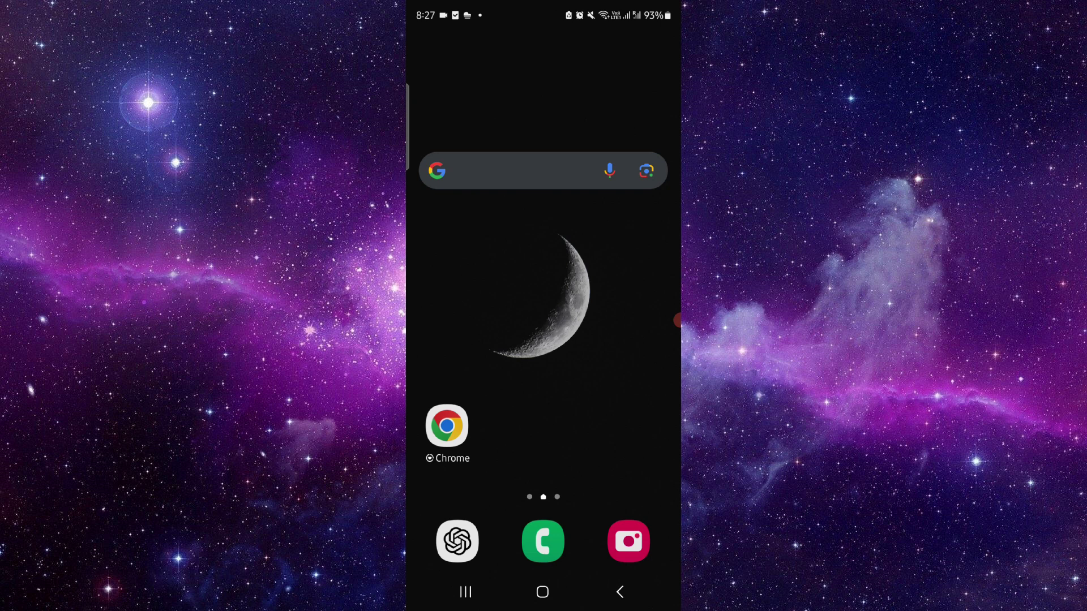
Step: Launch Chrome showing Hostinger's 'How to Upload Your Website' tutorial
click(465, 591)
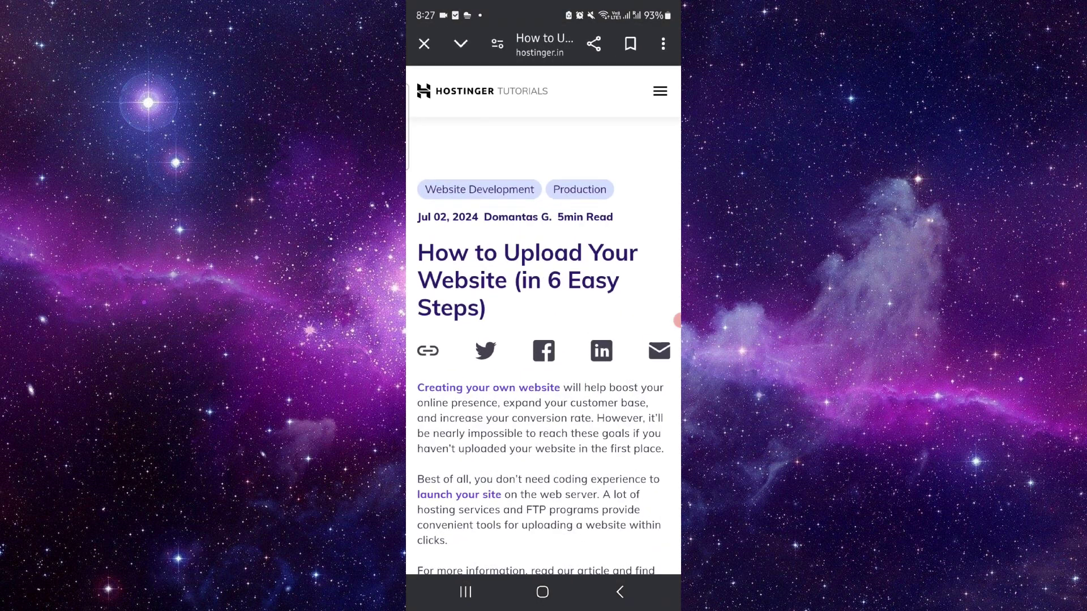
scroll(543, 382, down, 1)
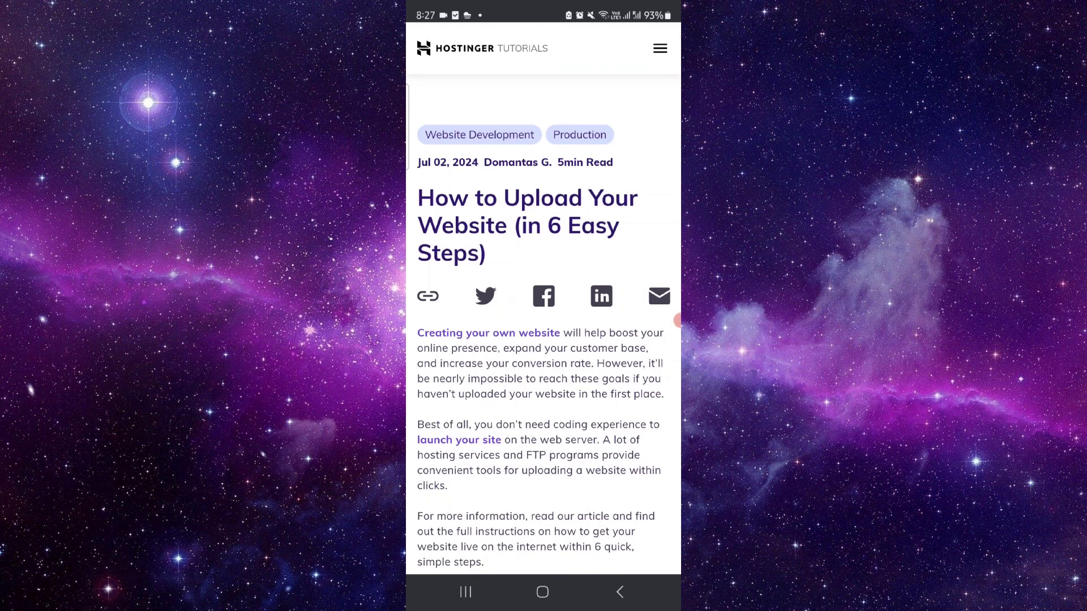
scroll(543, 382, down, 5)
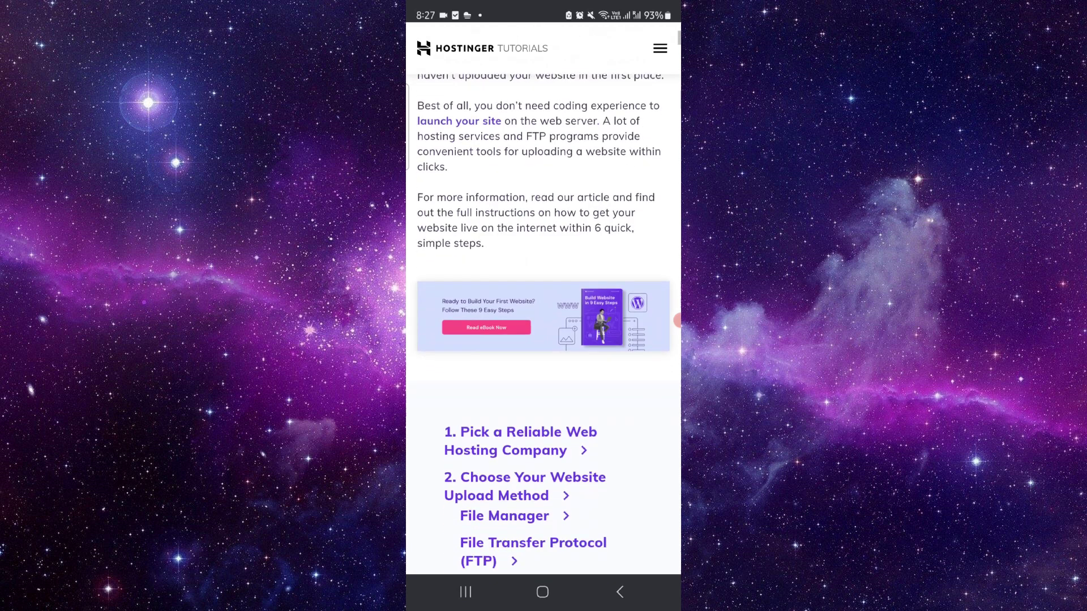
scroll(543, 382, down, 5)
scroll(543, 382, down, 4)
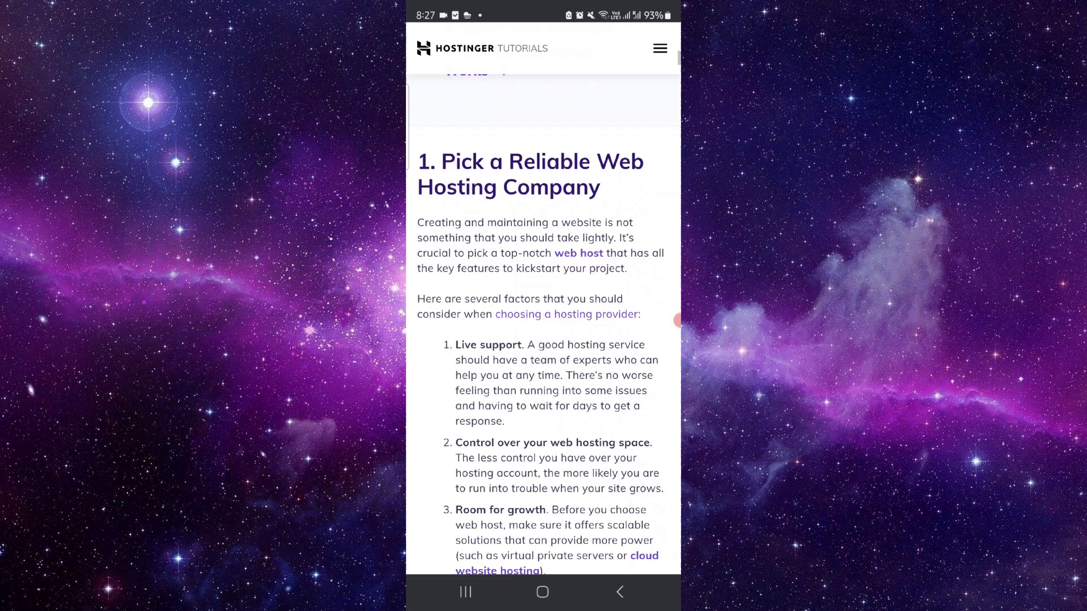
scroll(543, 382, down, 4)
scroll(543, 383, down, 4)
scroll(544, 383, down, 5)
scroll(544, 382, down, 4)
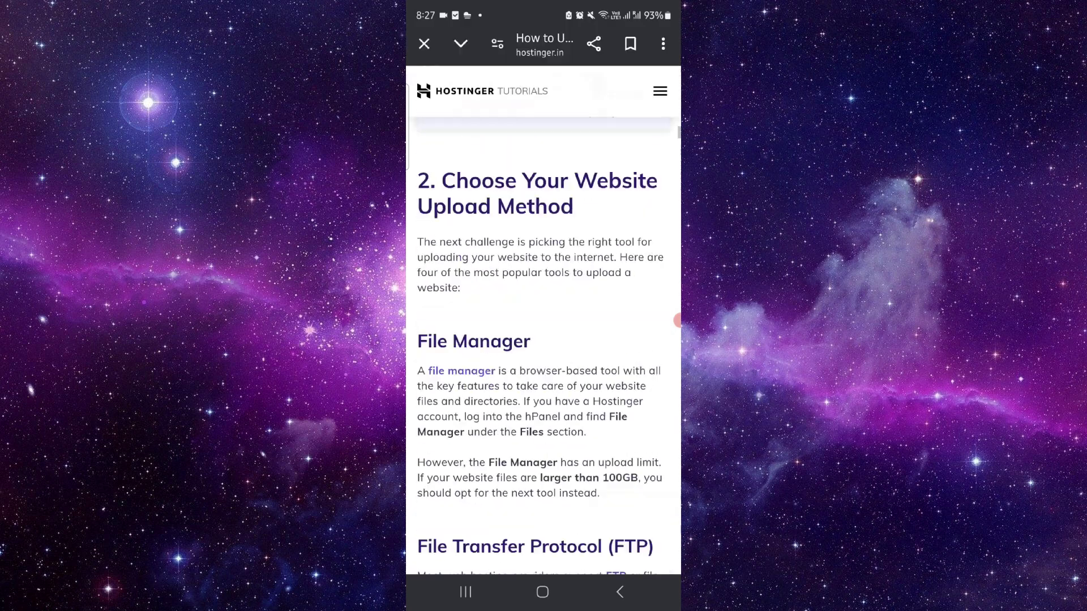
scroll(543, 382, down, 4)
scroll(544, 382, down, 1)
scroll(544, 382, down, 5)
scroll(544, 382, down, 3)
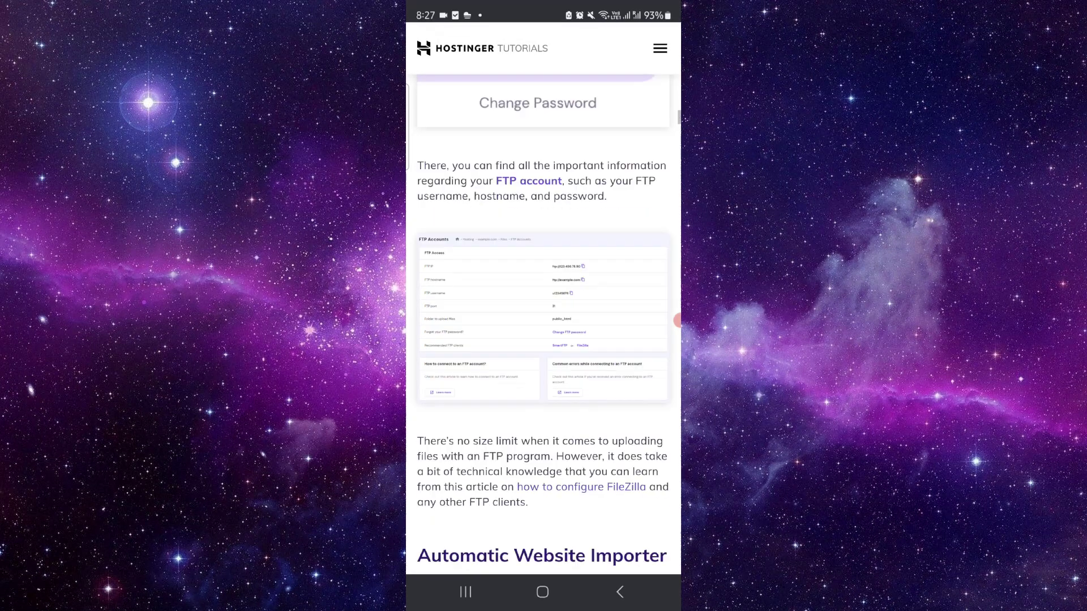
scroll(544, 382, up, 4)
scroll(543, 382, up, 1)
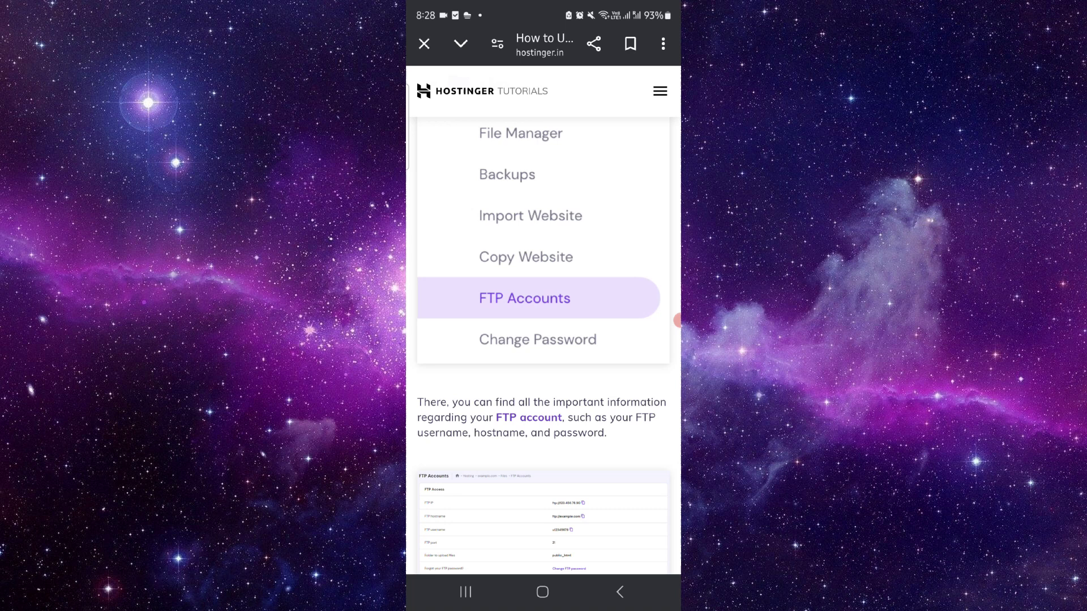
scroll(543, 382, down, 5)
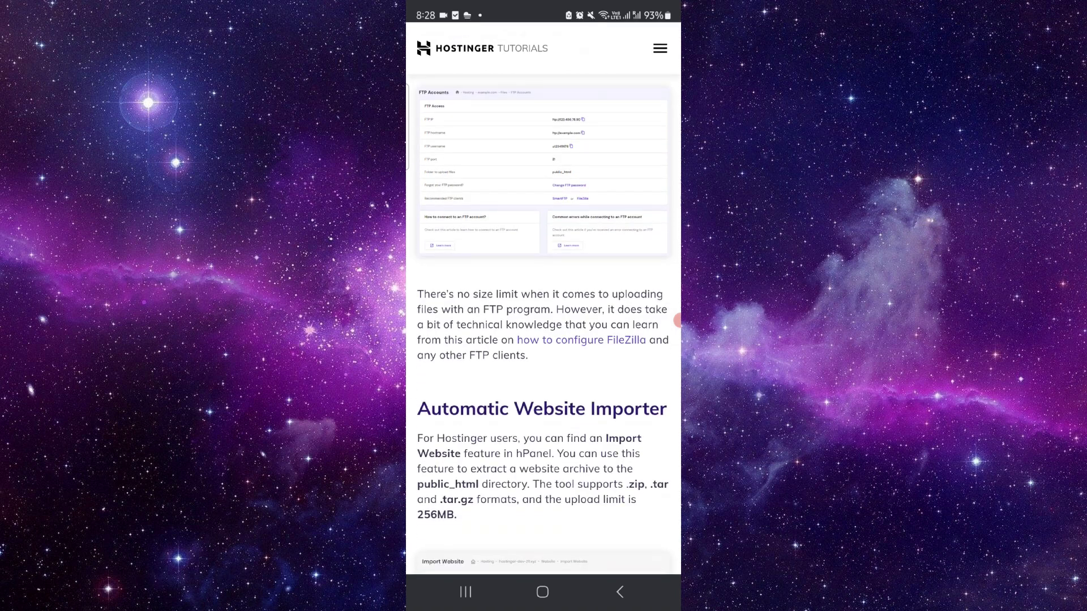